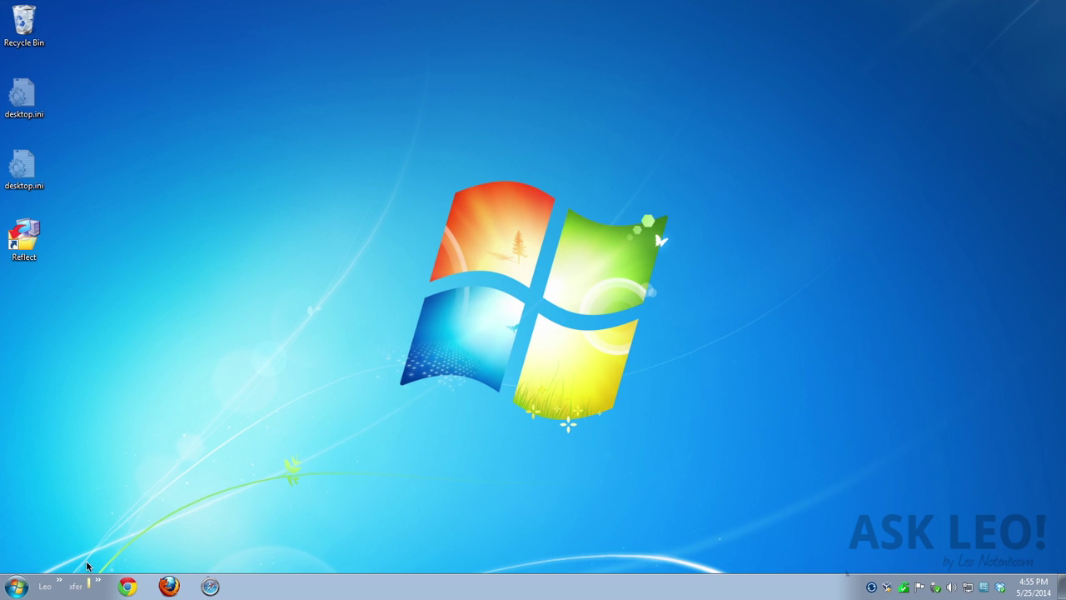
Log off from the Start menu's Shut down options and sign back in with the account password
left_click(17, 586)
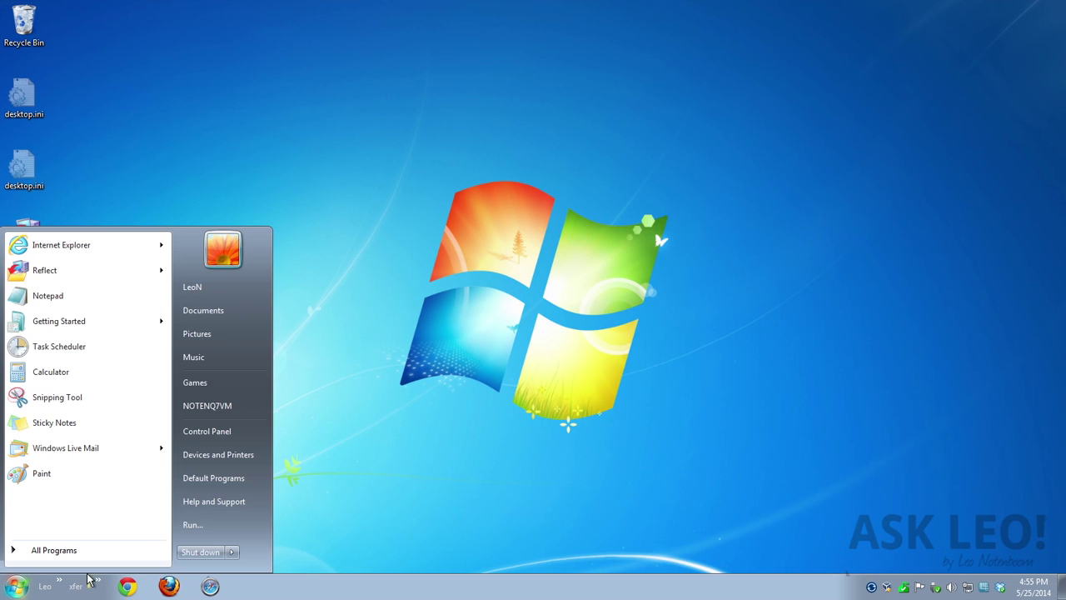
left_click(233, 552)
left_click(269, 502)
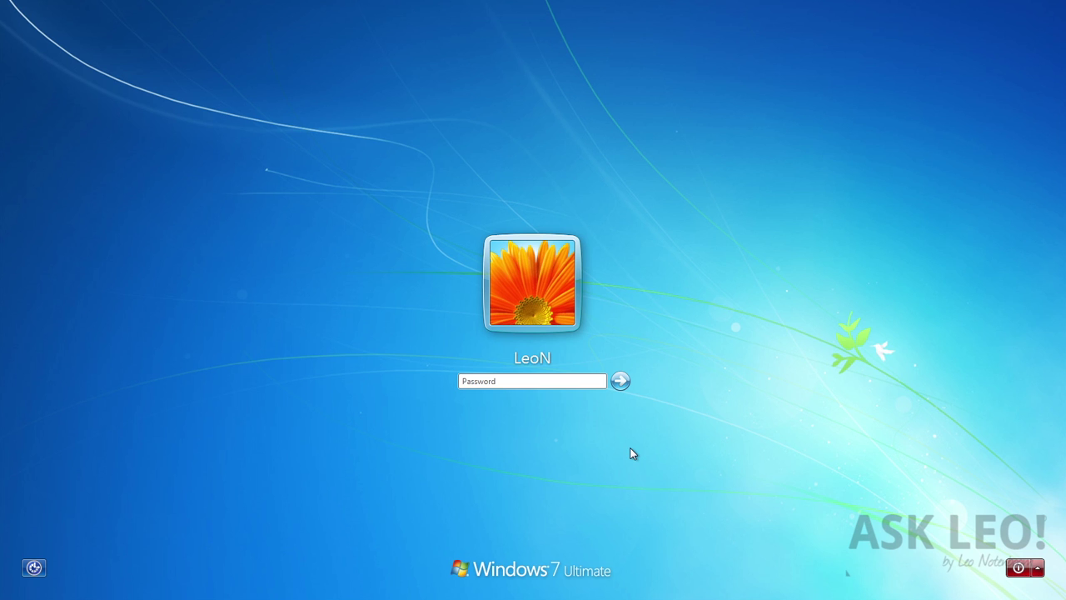
type("••••••••")
key("Return")
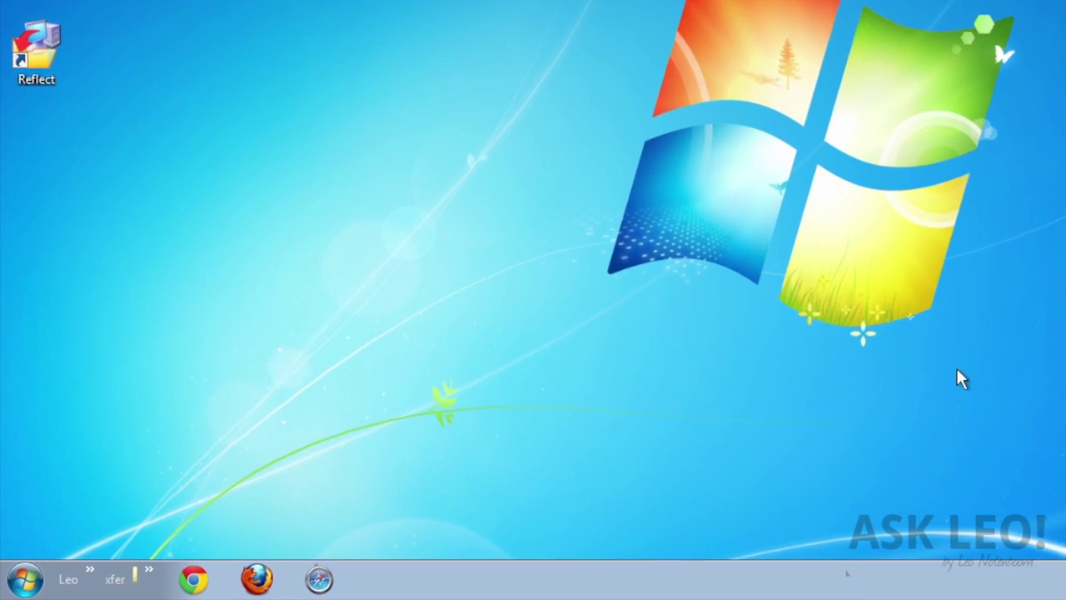
Launch regedit from the Run dialog and approve its permission prompt
left_click(33, 573)
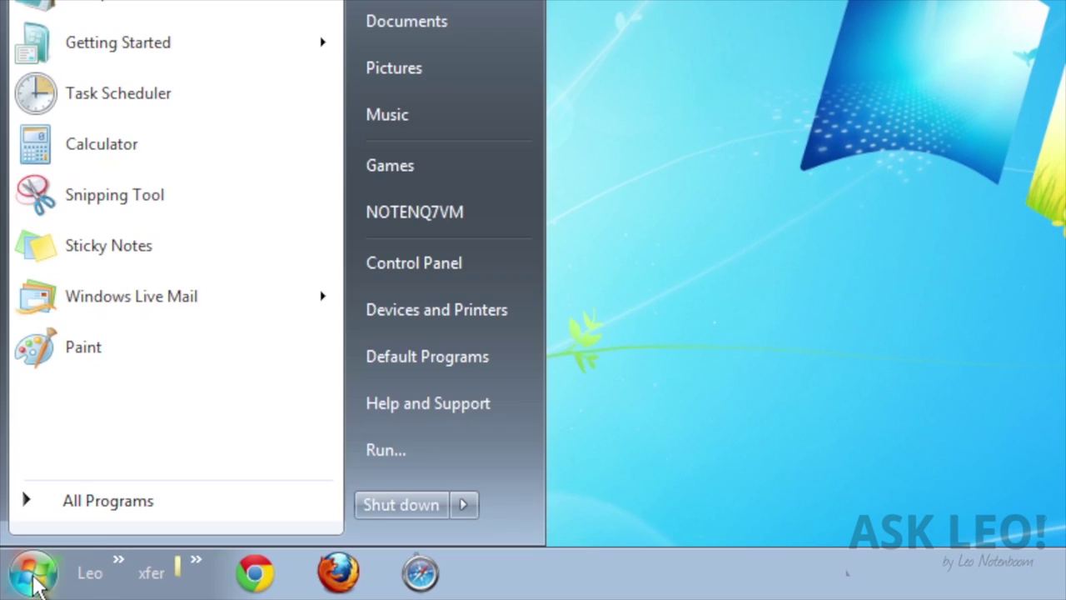
left_click(407, 448)
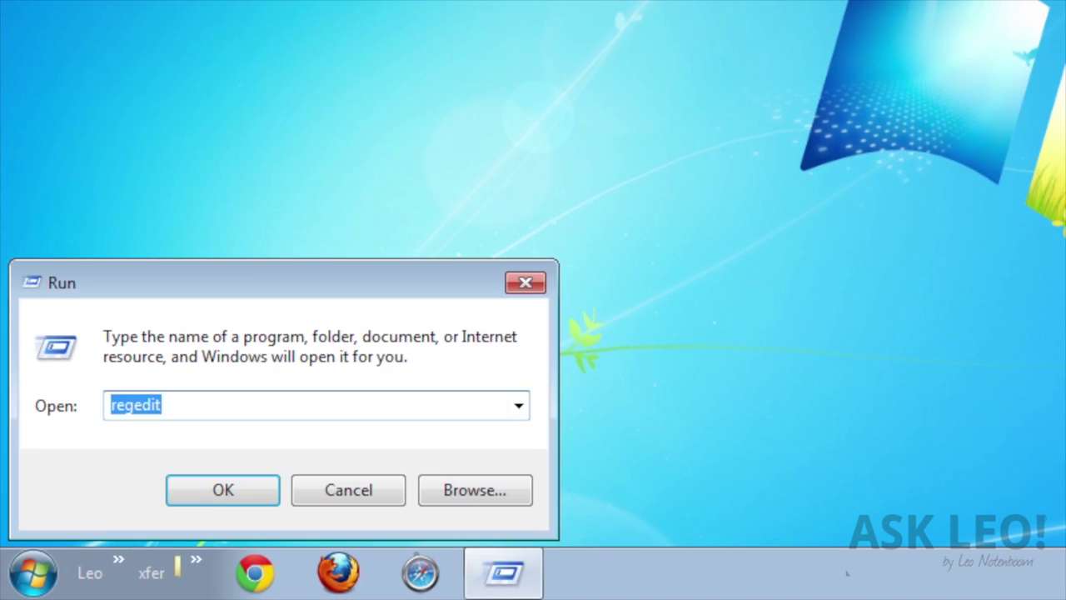
type("regedit")
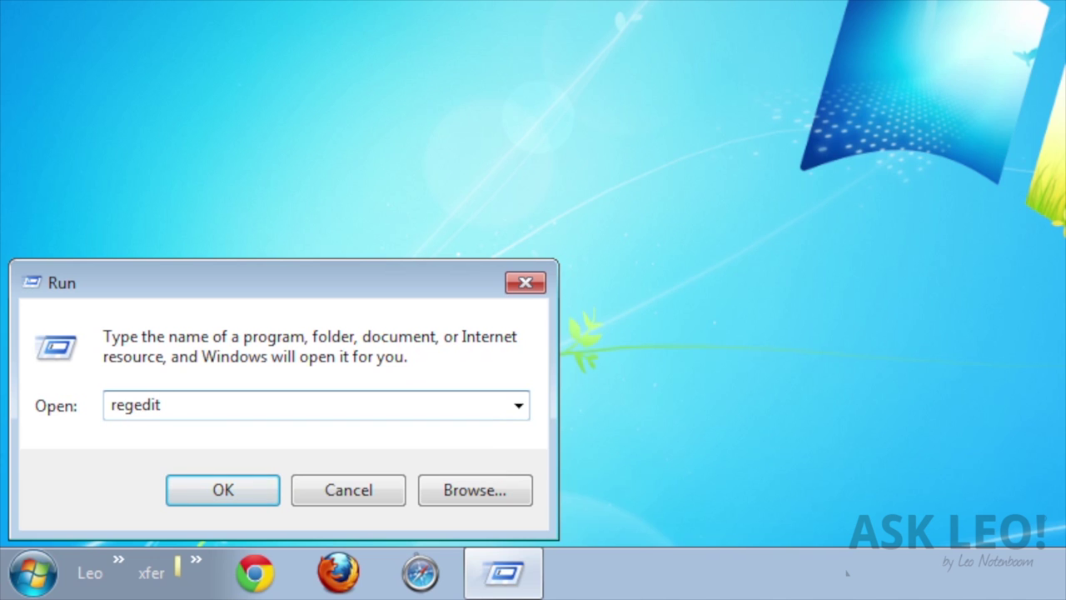
key("Return")
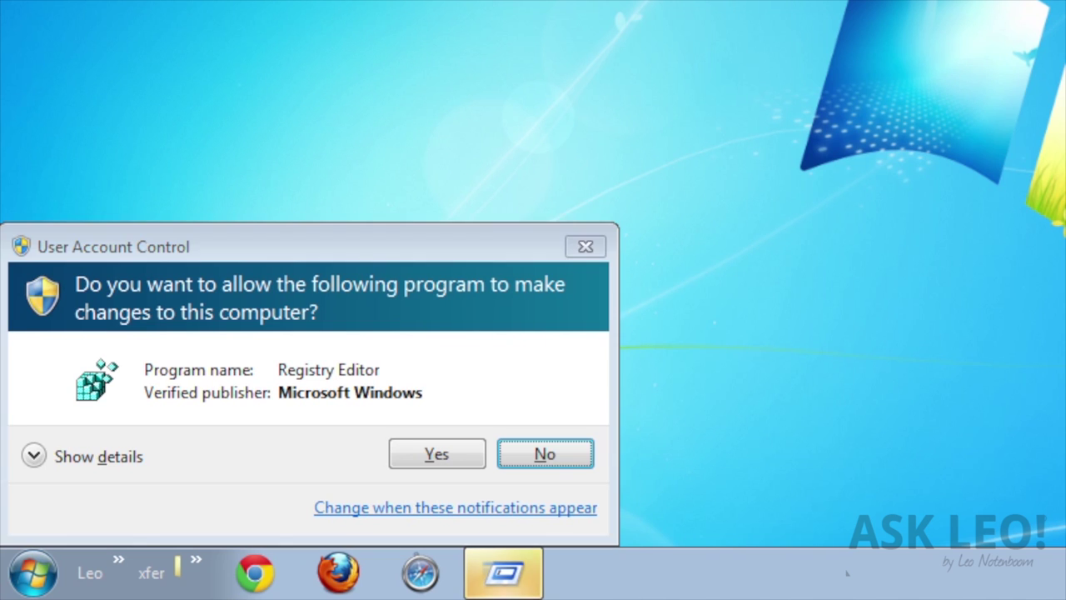
left_click(419, 461)
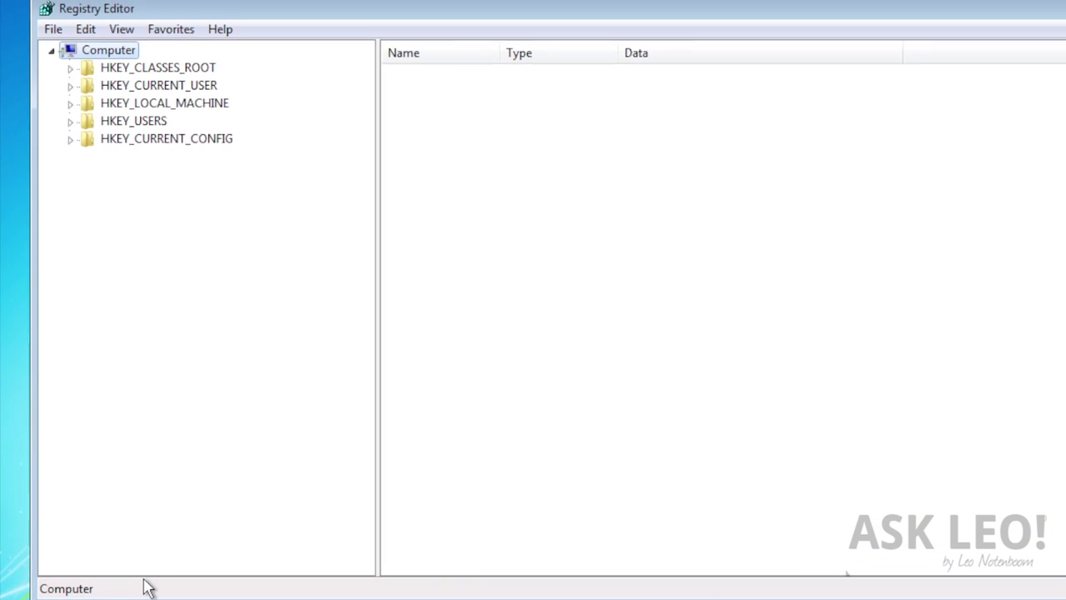
Expand HKEY_LOCAL_MACHINE, then SOFTWARE, then Microsoft in the registry tree
left_click(57, 119)
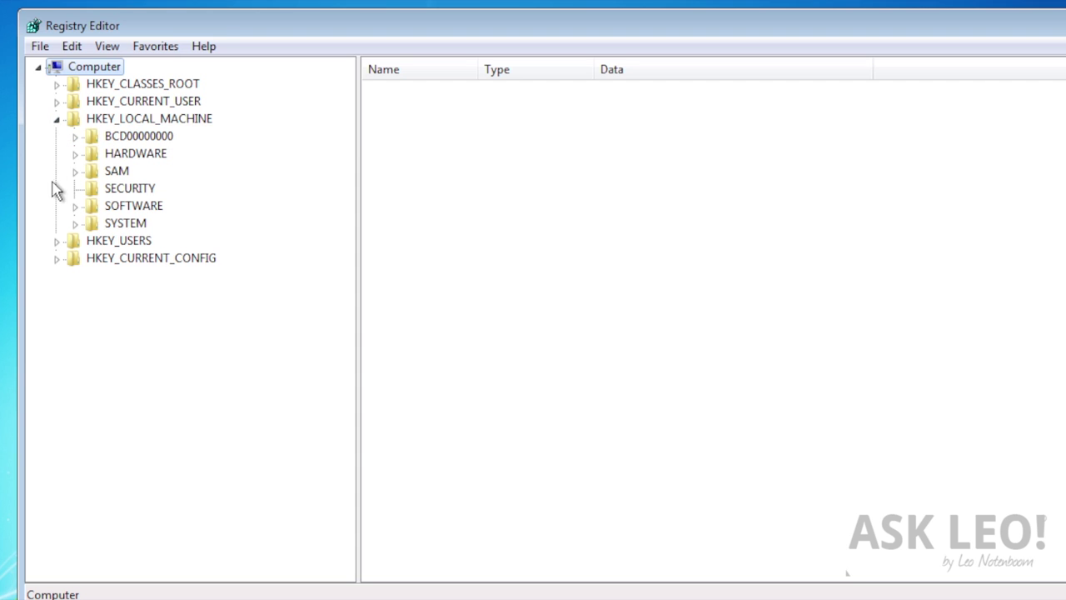
left_click(75, 206)
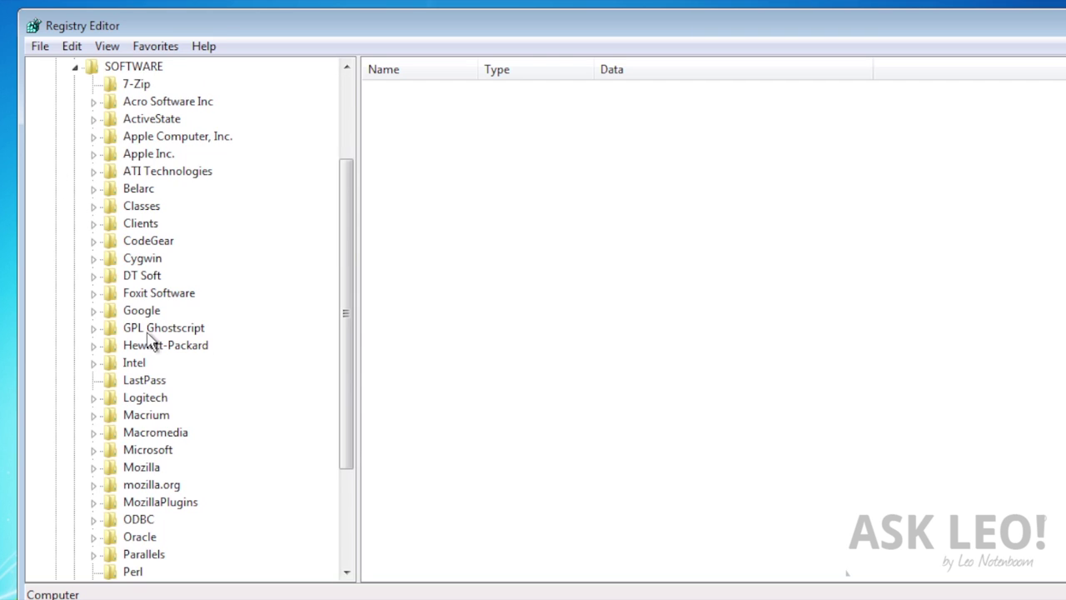
scroll(214, 352, "down", 3)
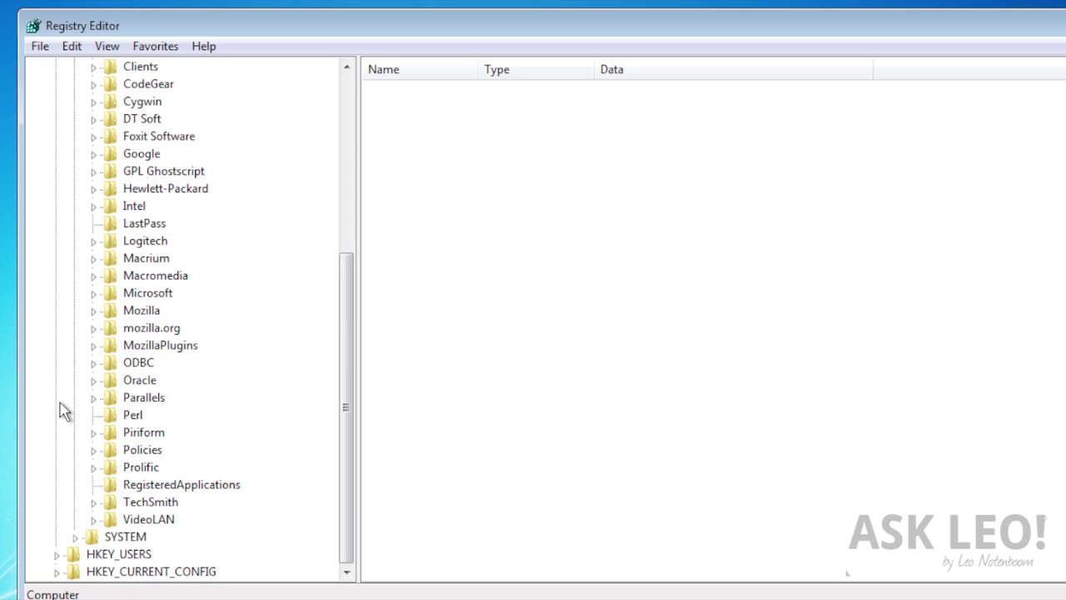
left_click(93, 293)
scroll(100, 342, "down", 10)
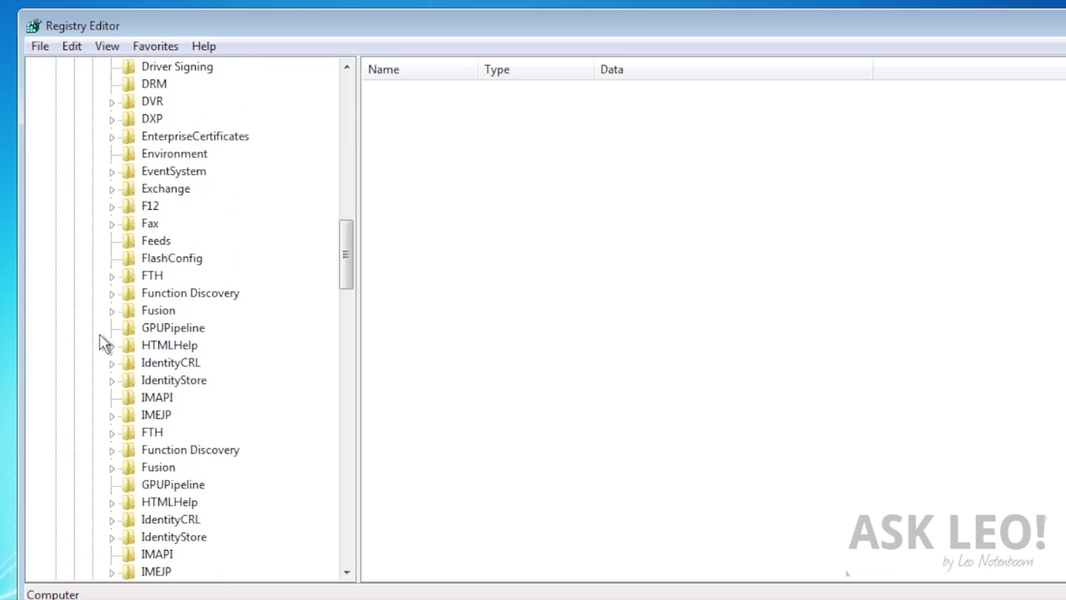
scroll(100, 343, "down", 9)
scroll(101, 341, "down", 20)
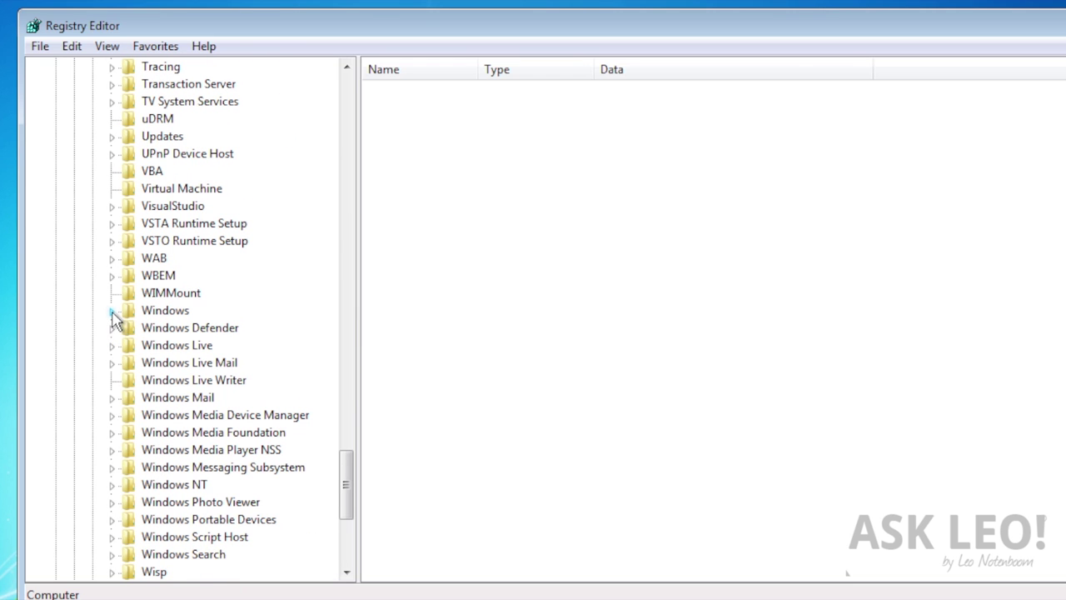
Expand Windows\CurrentVersion\Authentication\LogonUI and select the Background key
left_click(112, 311)
left_click(130, 329)
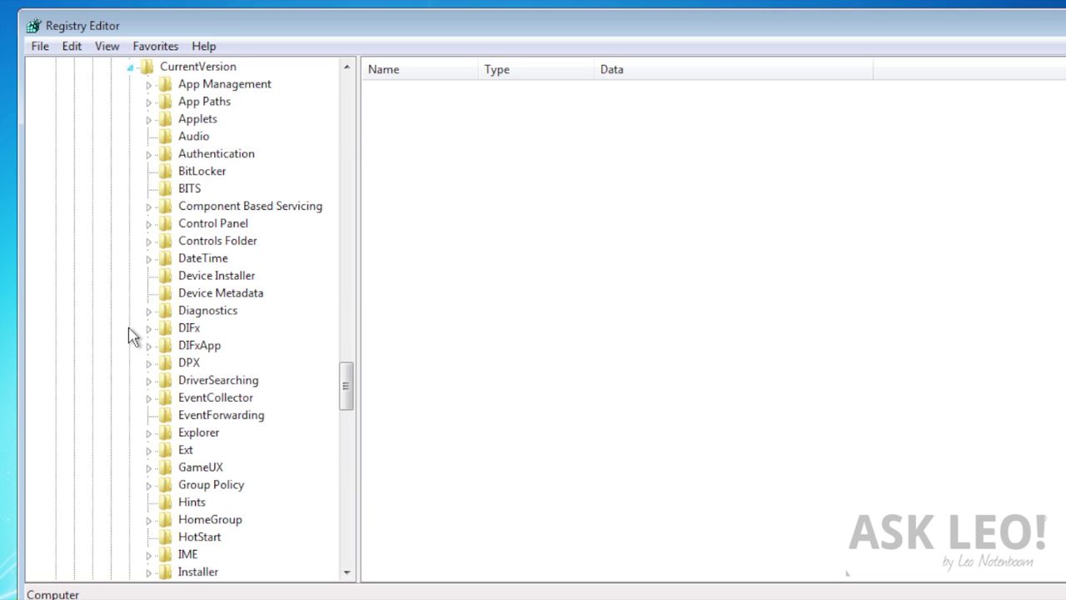
left_click(149, 154)
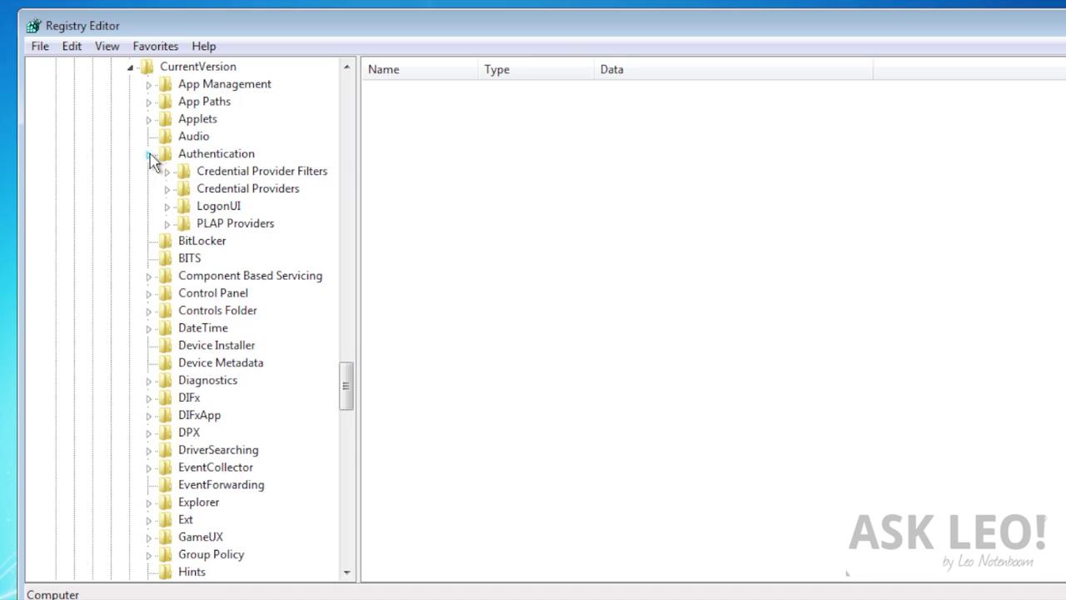
left_click(167, 207)
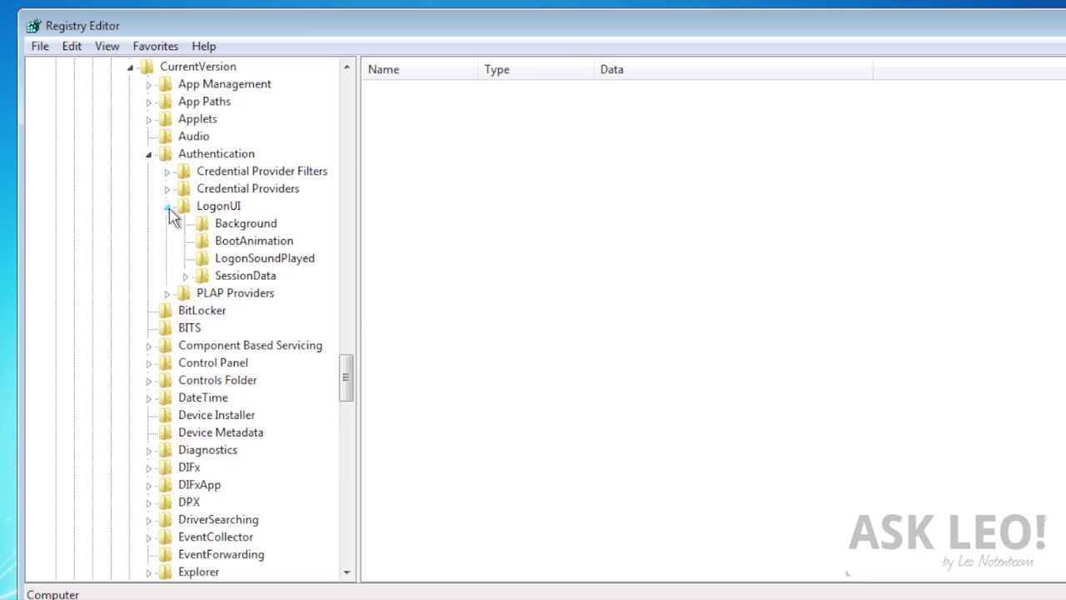
left_click(240, 228)
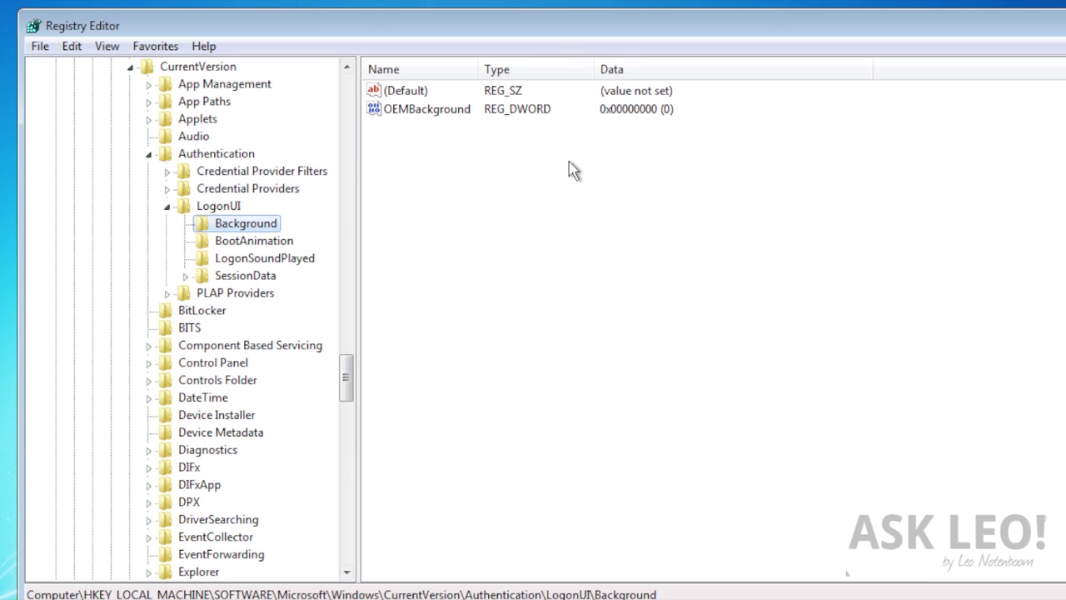
Set the OEMBackground value to 1 and close Registry Editor
double_click(463, 112)
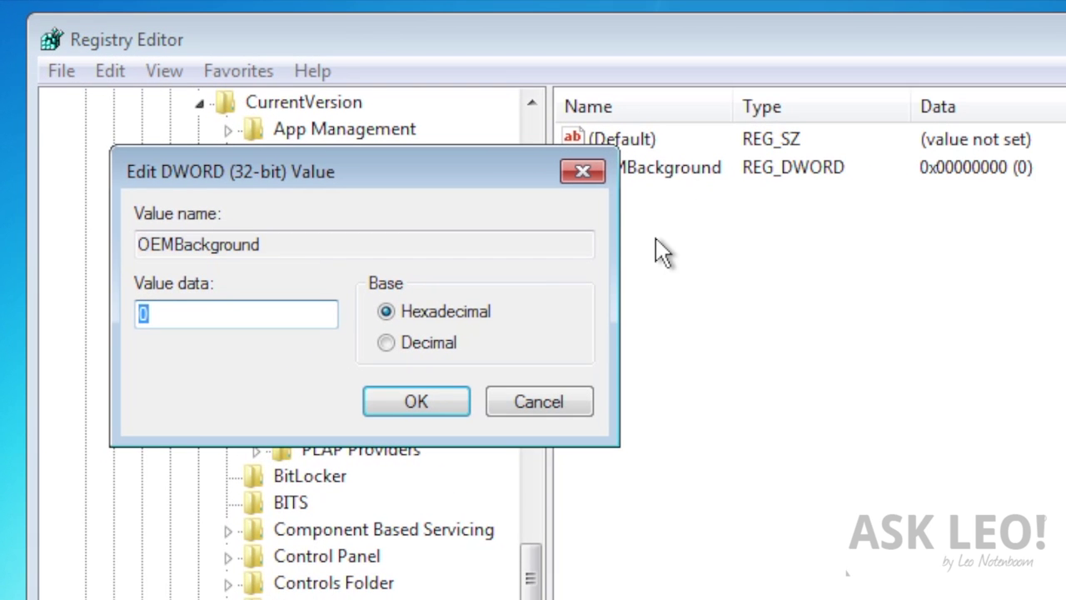
type("1")
key("Return")
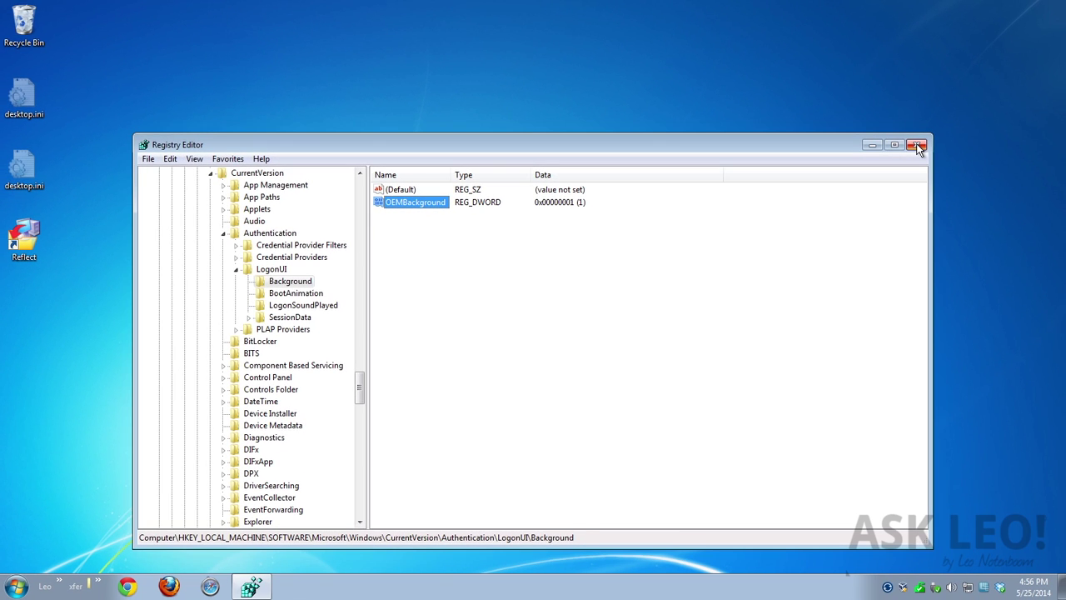
left_click(917, 145)
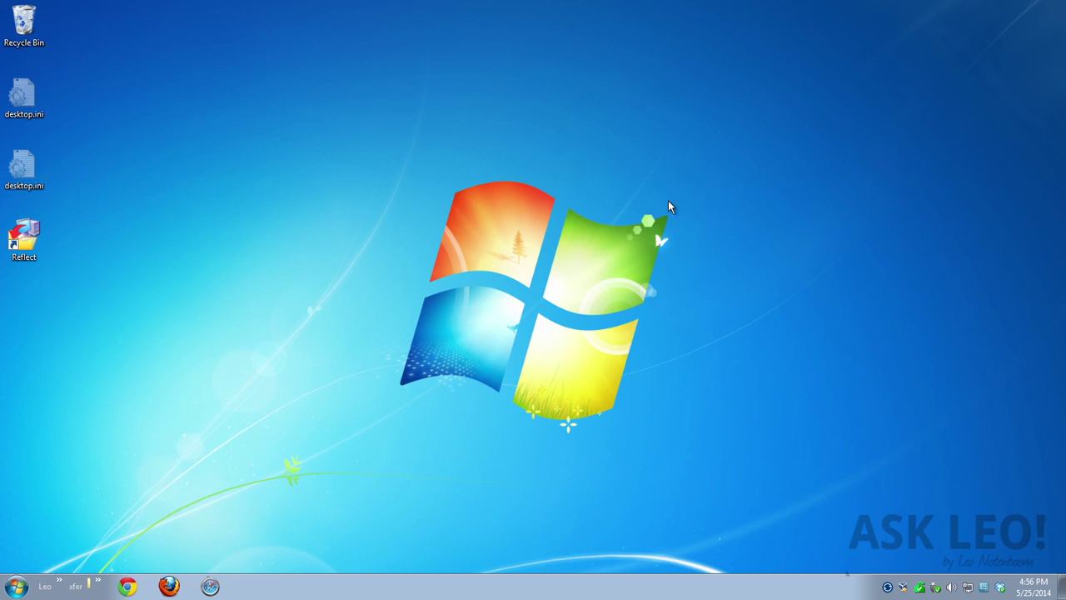
Open Windows Explorer at C:\Windows\System32 and scroll down to the oobe folder
right_click(23, 589)
left_click(61, 576)
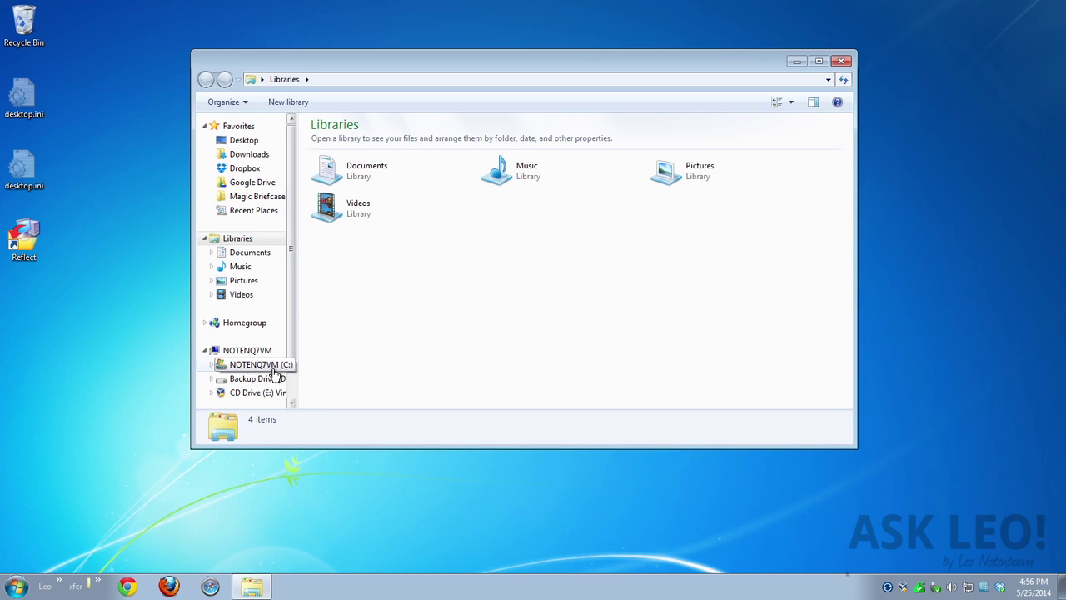
left_click(274, 368)
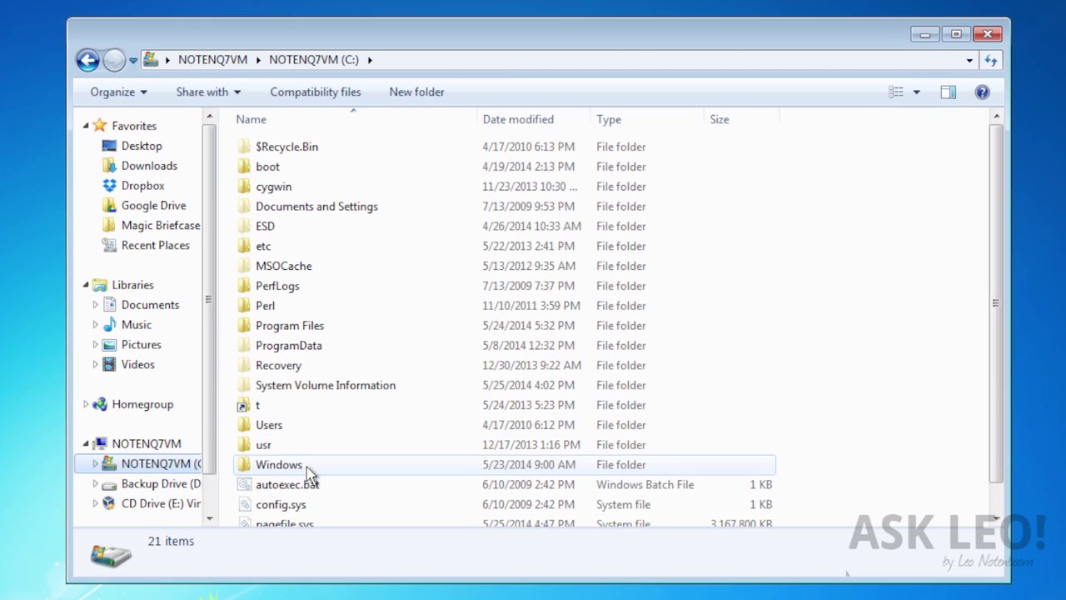
double_click(308, 473)
scroll(409, 453, "down", 10)
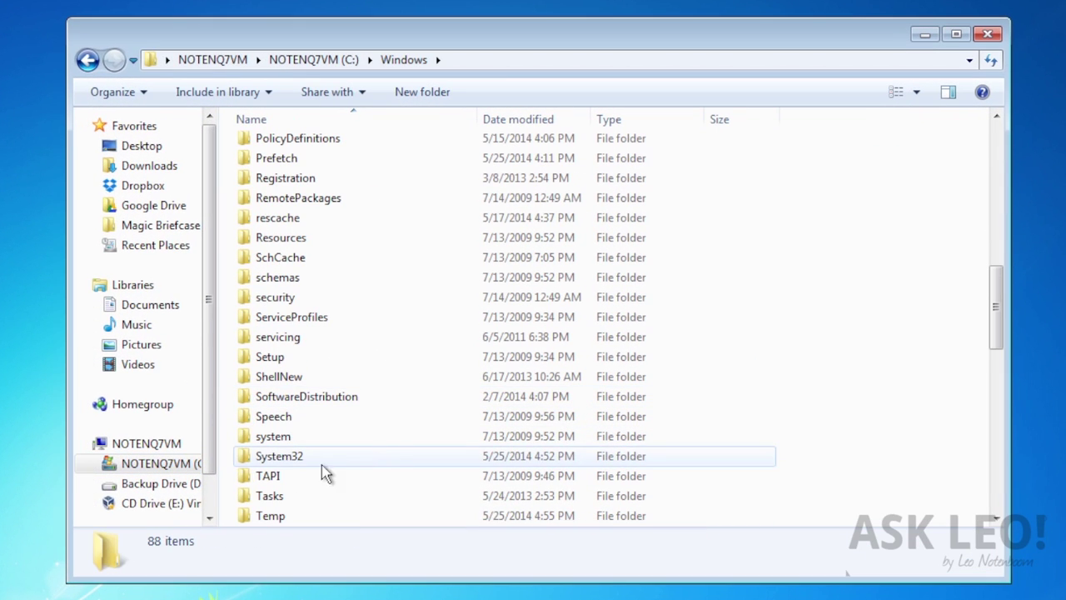
double_click(301, 457)
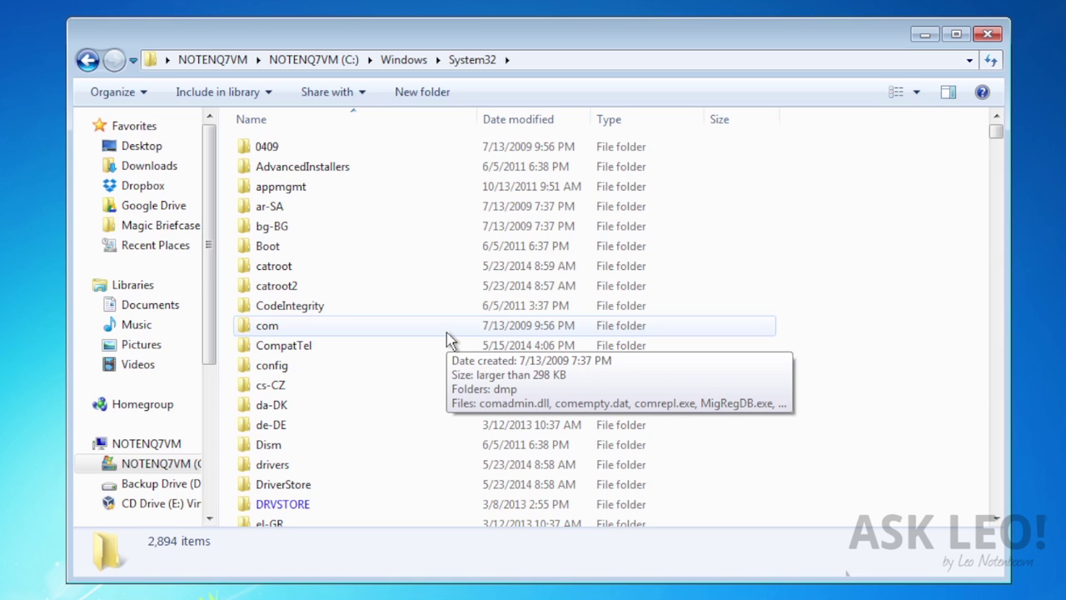
scroll(388, 375, "down", 8)
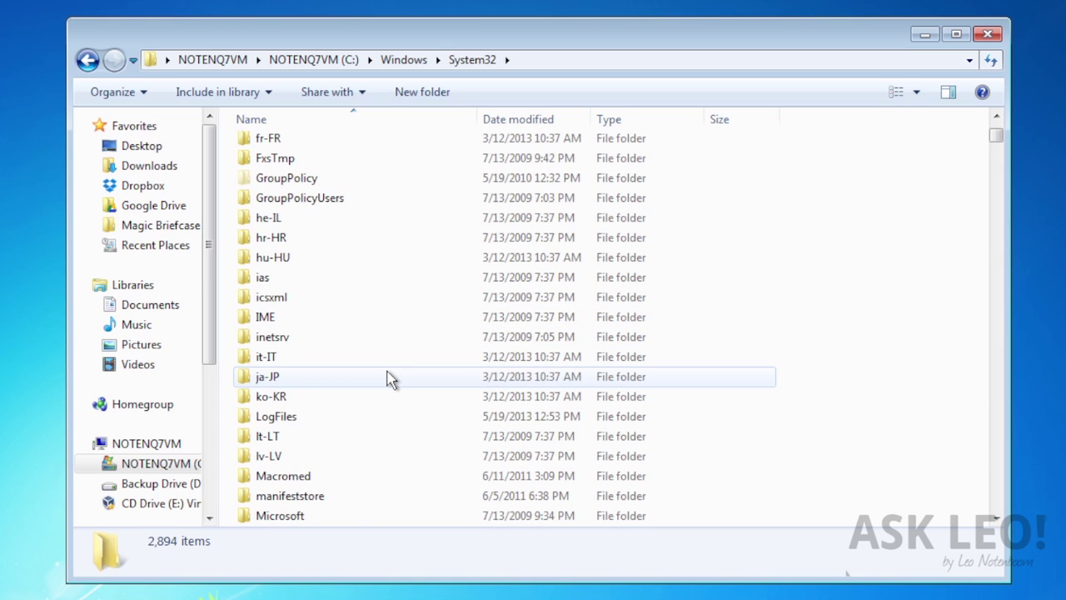
scroll(388, 379, "down", 6)
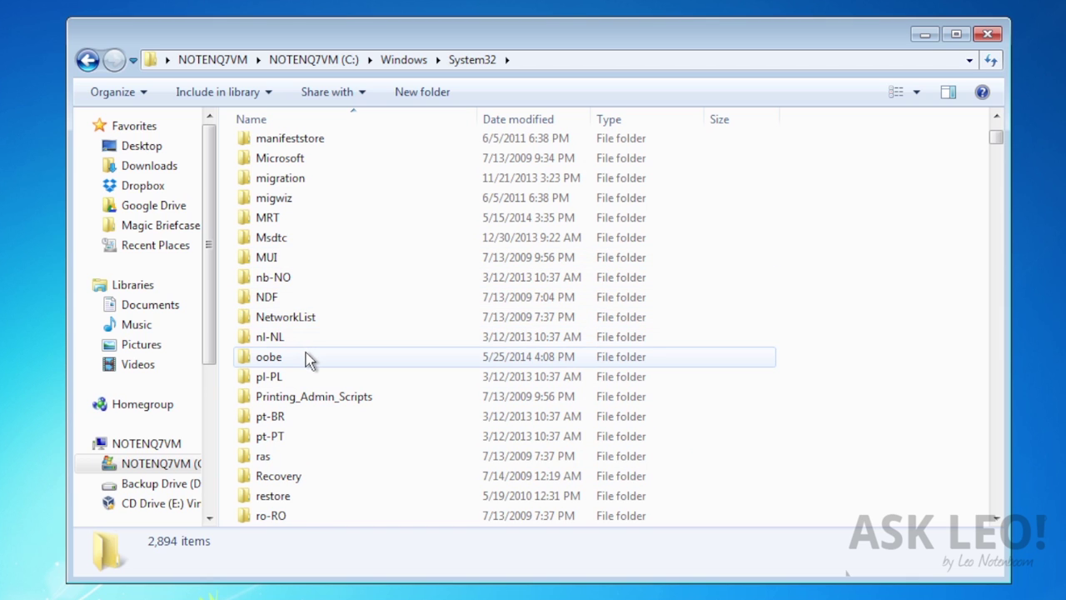
Inside System32\oobe, create a new folder named info and open it
double_click(306, 356)
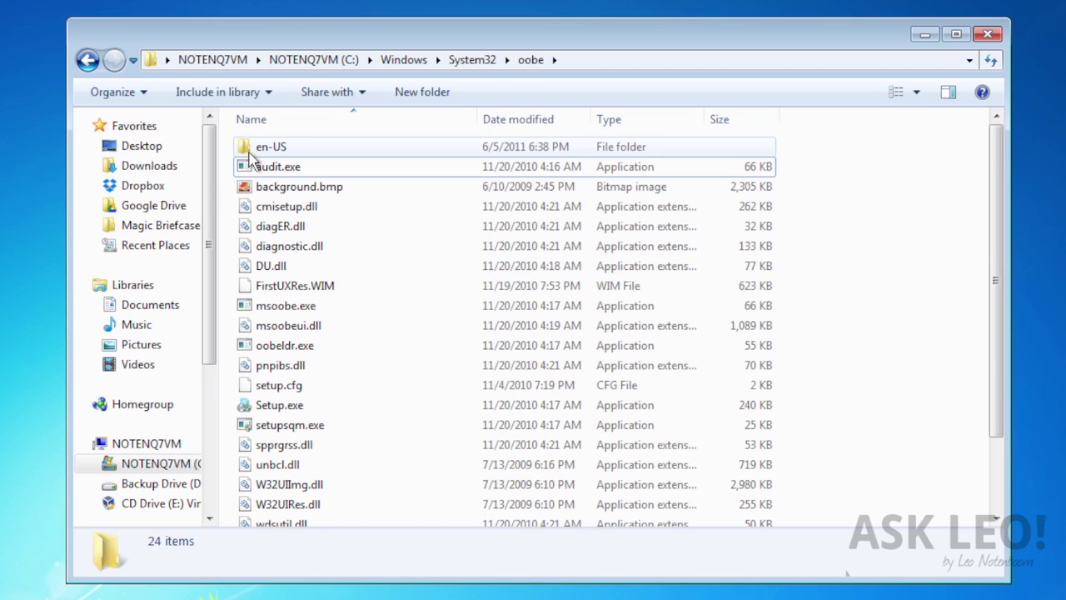
right_click(224, 184)
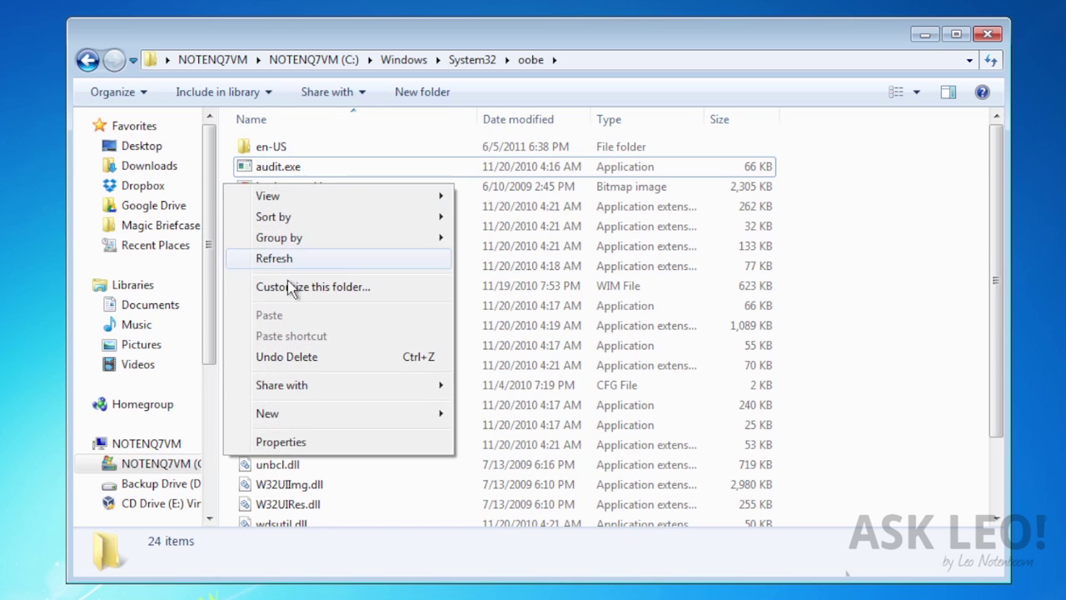
mouse_move(331, 424)
left_click(502, 415)
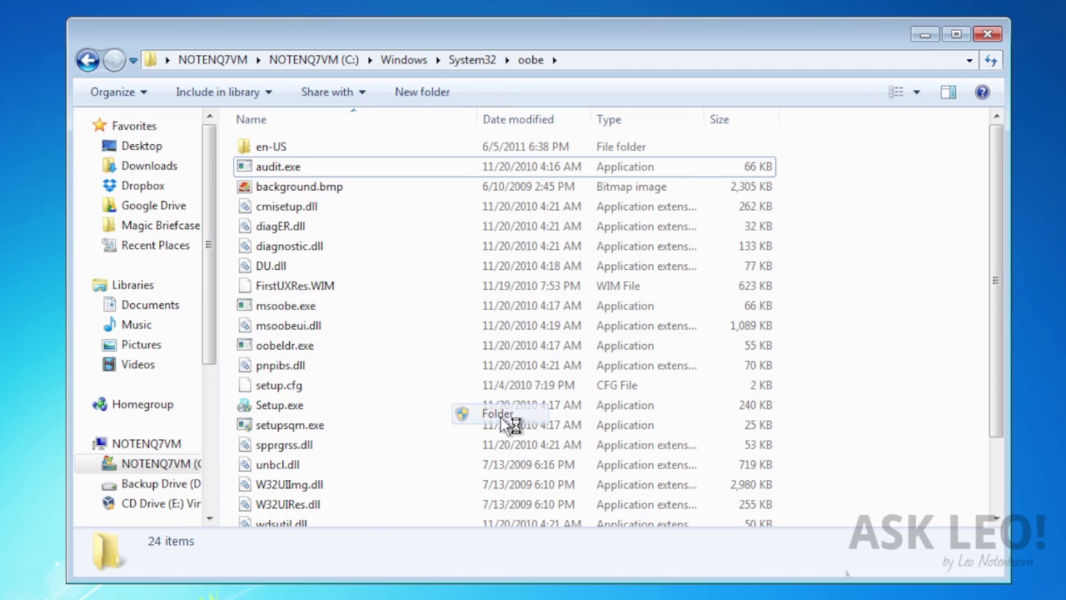
type("info")
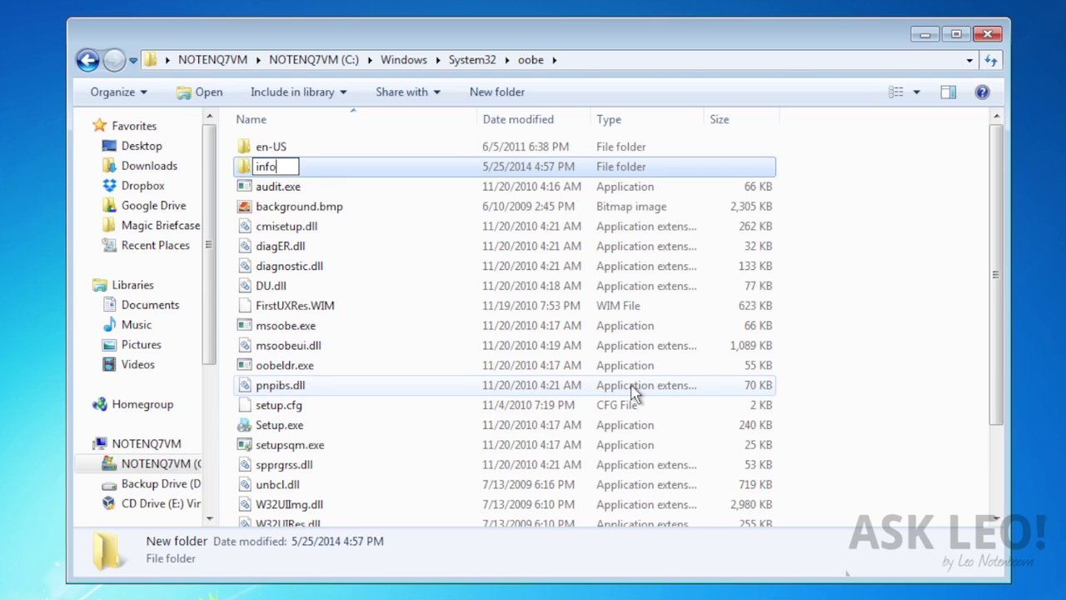
key("Return")
key("Return")
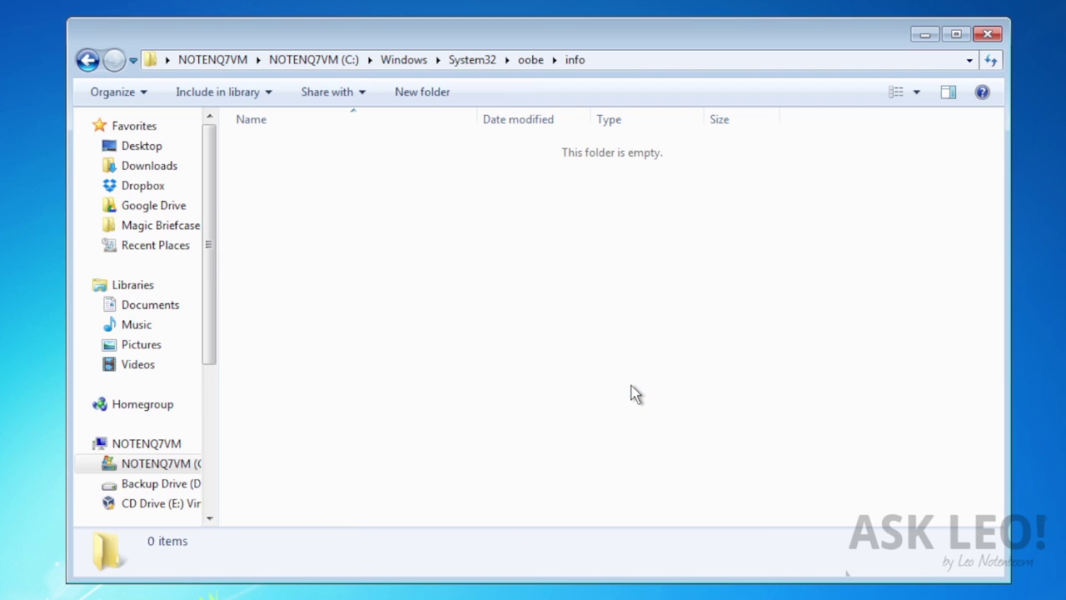
Inside the info folder, create a new folder named backgrounds
right_click(358, 267)
mouse_move(419, 493)
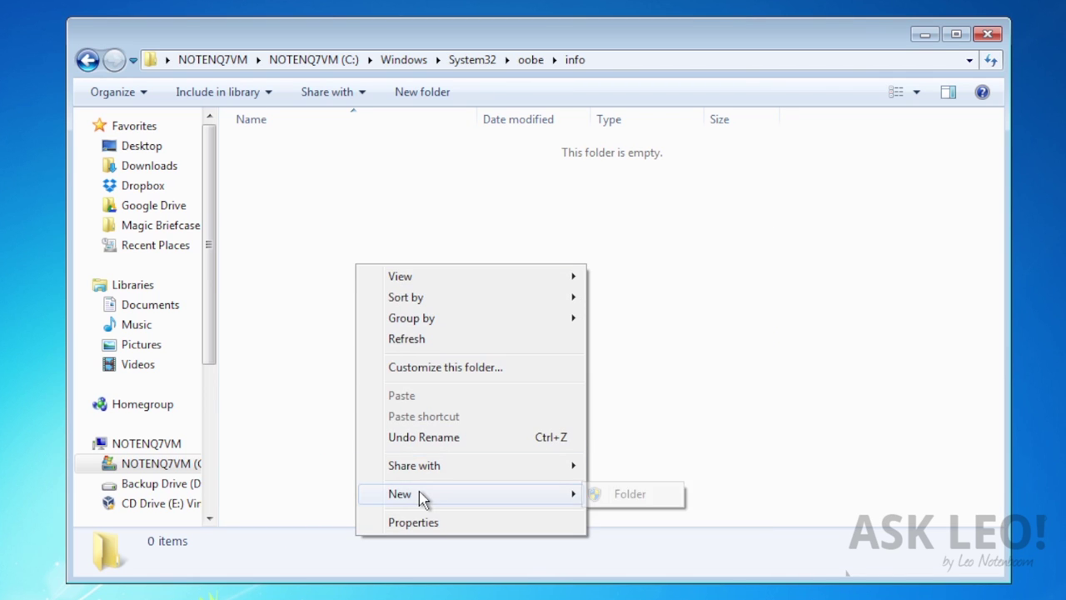
left_click(621, 496)
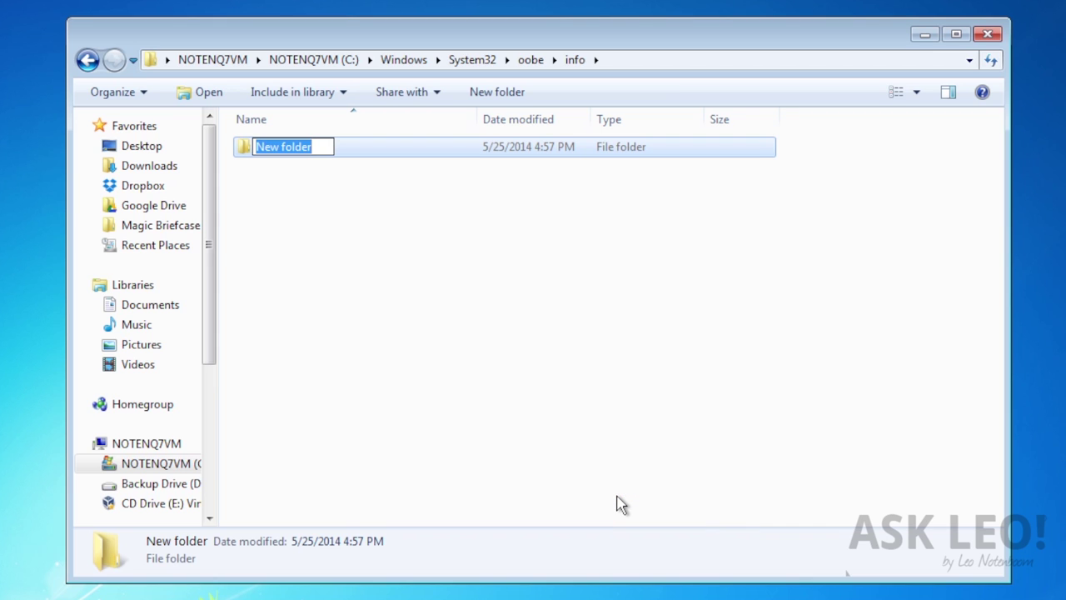
type("backgrounds")
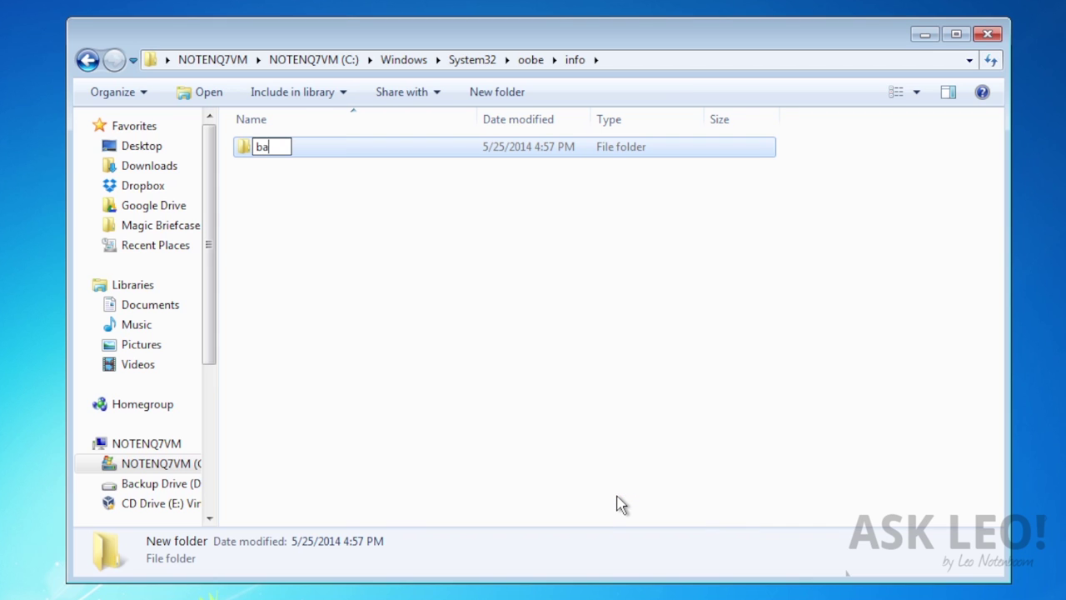
key("Return")
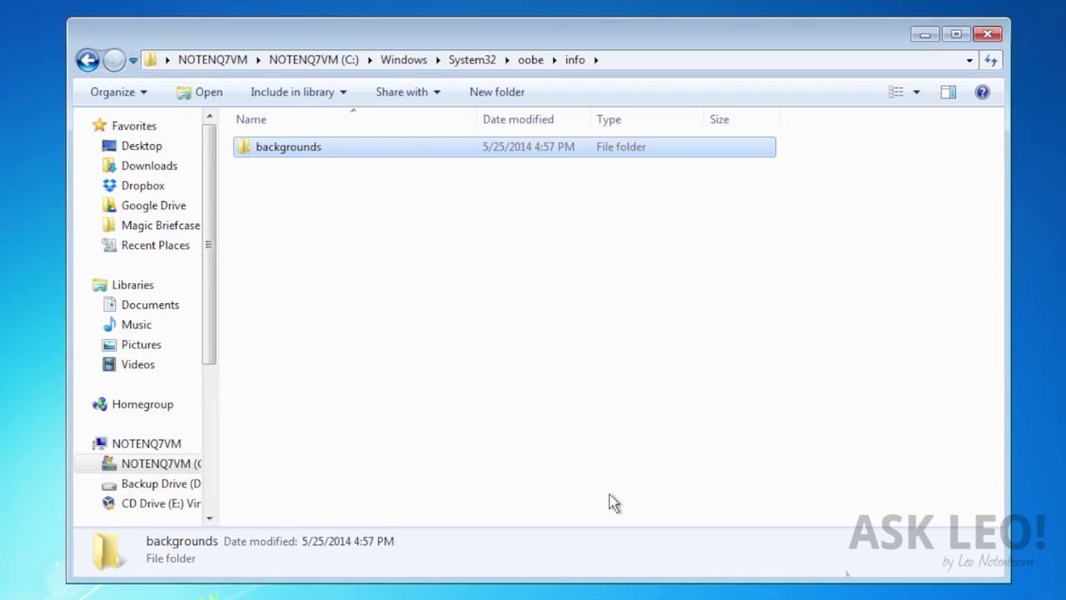
key("ctrl+n")
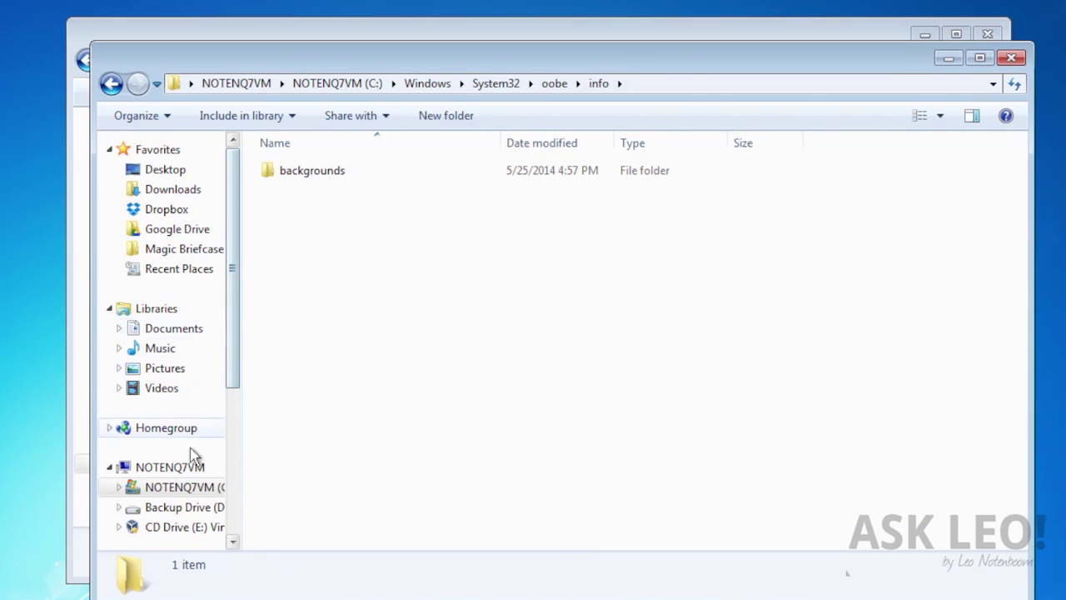
In a second Explorer window, browse to D:\Dropbox\t where sunset2.jpg is stored
left_click(197, 507)
left_click(326, 234)
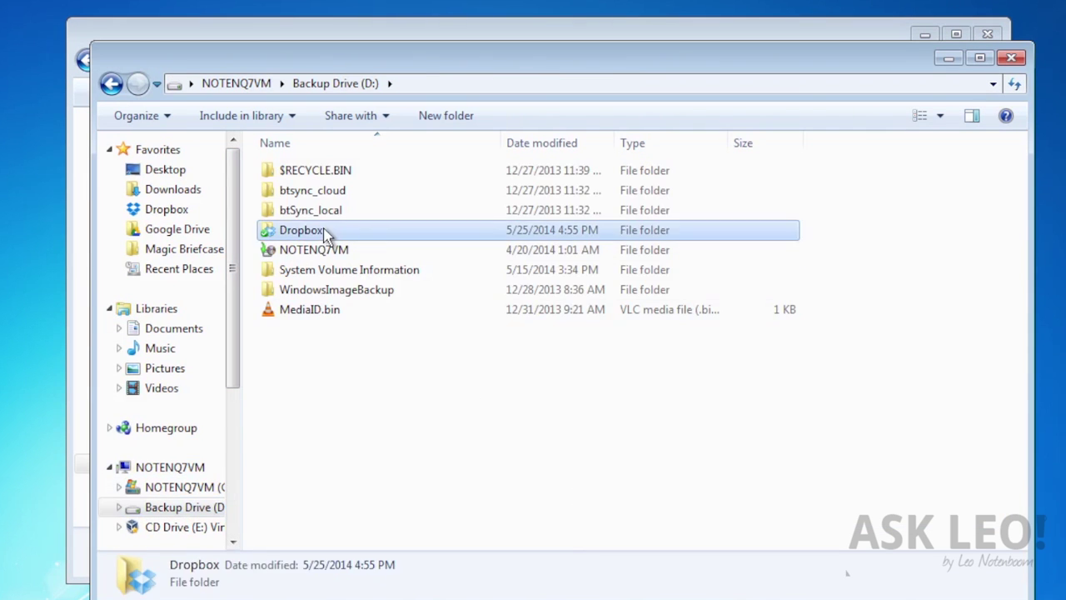
double_click(326, 234)
double_click(305, 533)
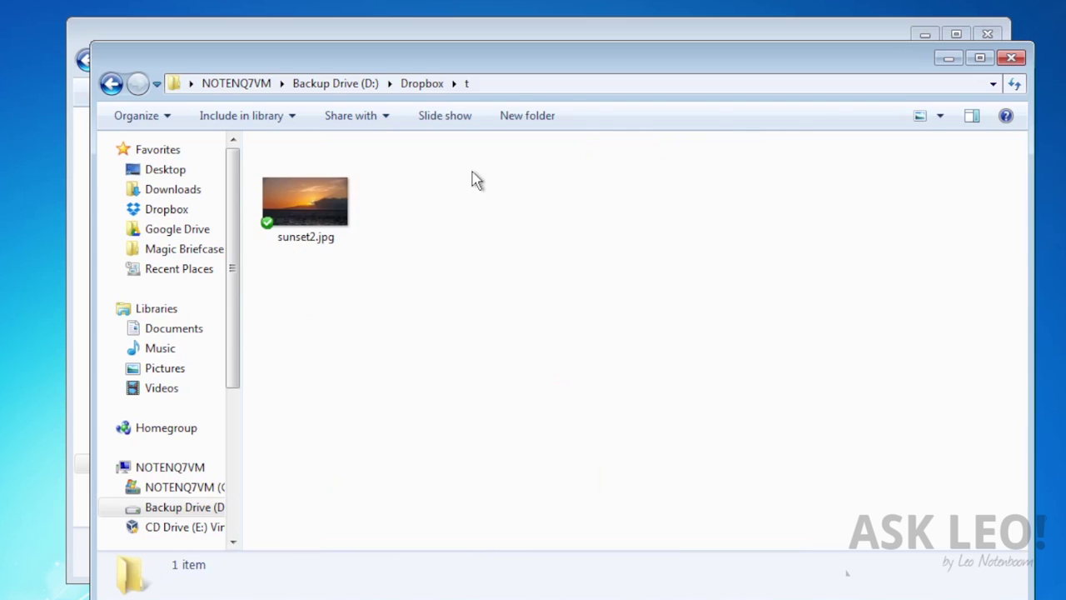
left_click_drag(542, 64, 794, 301)
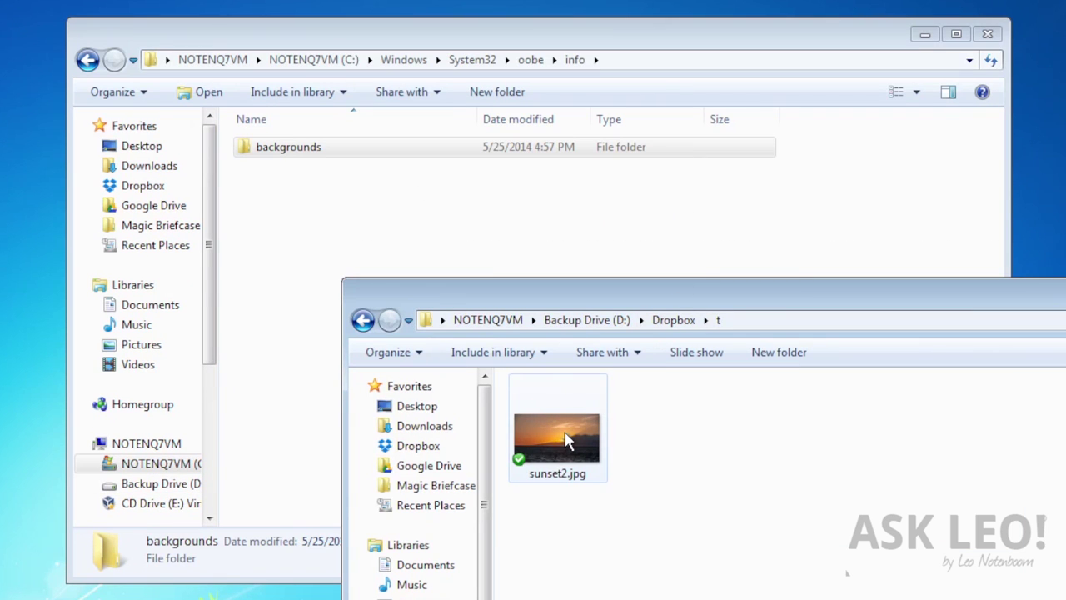
Copy sunset2.jpg into the backgrounds folder with administrator permission and open backgrounds
left_click_drag(567, 442, 315, 158)
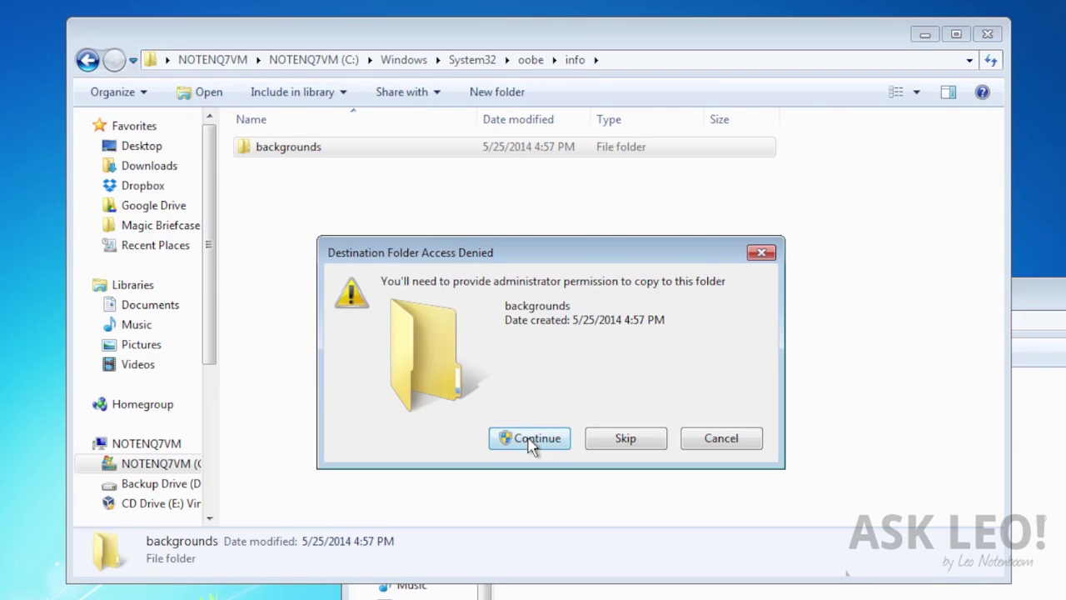
left_click(528, 440)
double_click(281, 150)
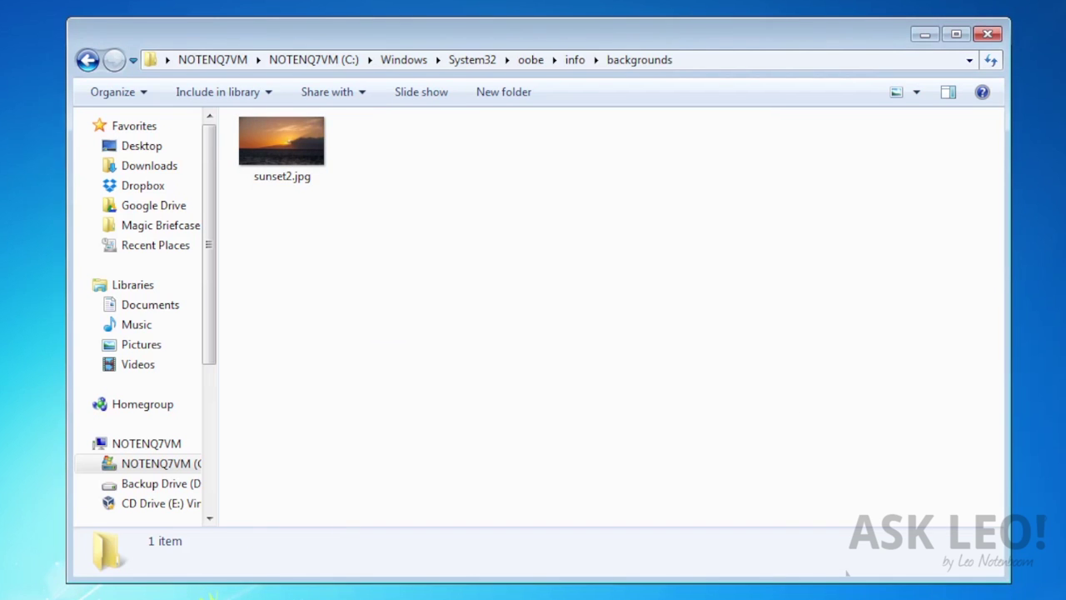
Rename sunset2.jpg to backgroundDefault.jpg, removing the duplicated .jpg extension
left_click(291, 187)
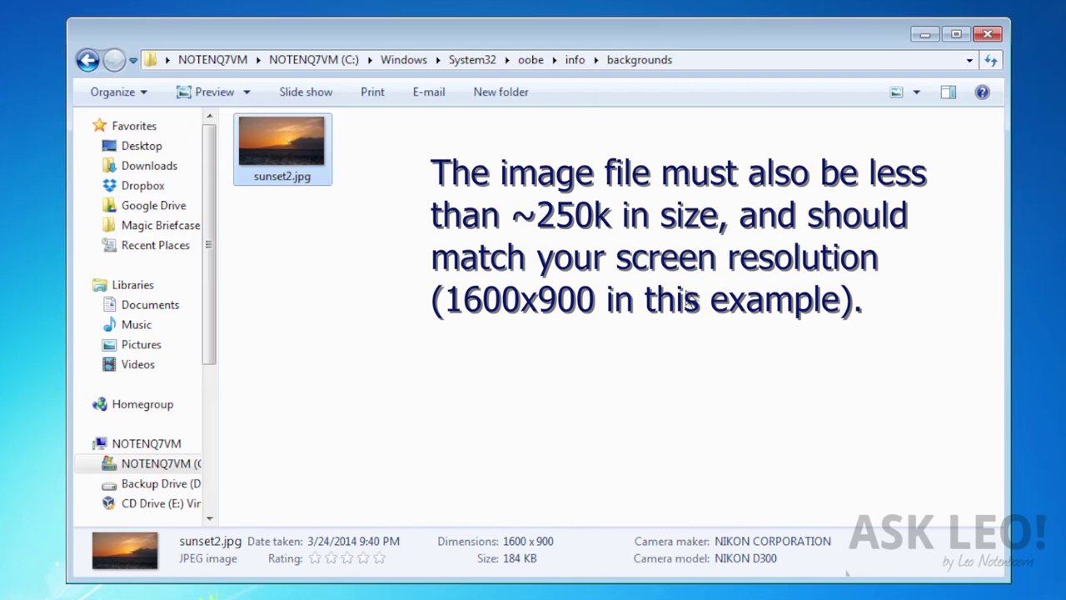
right_click(324, 175)
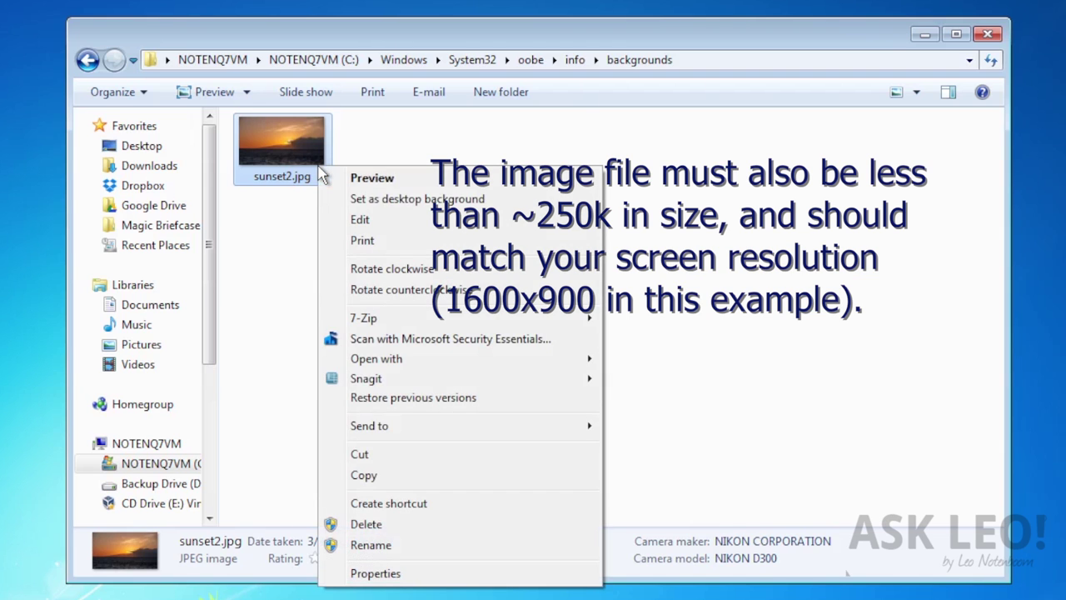
left_click(464, 545)
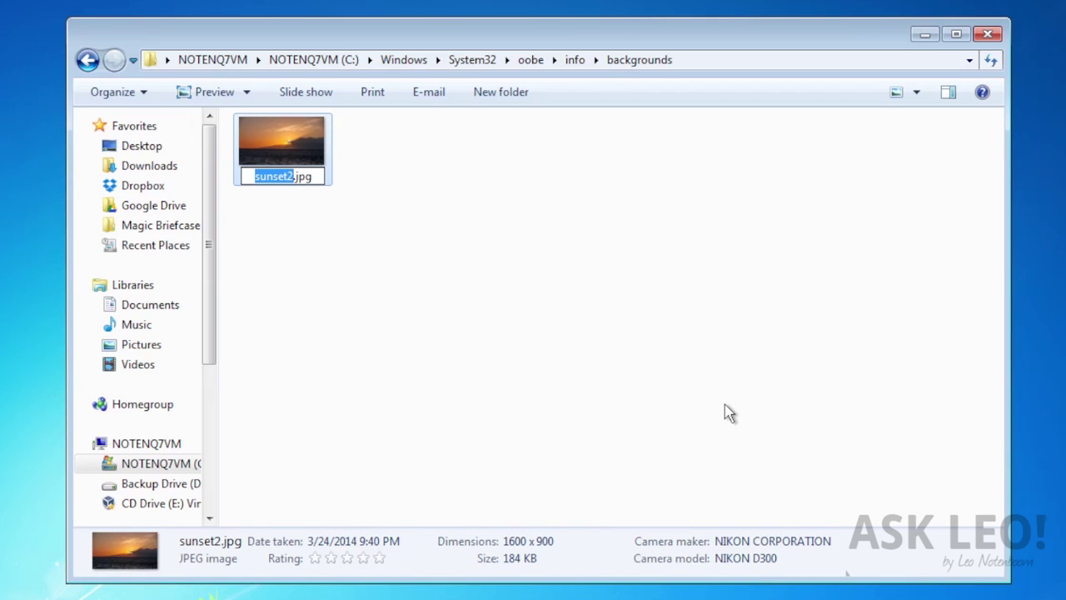
type("backgr")
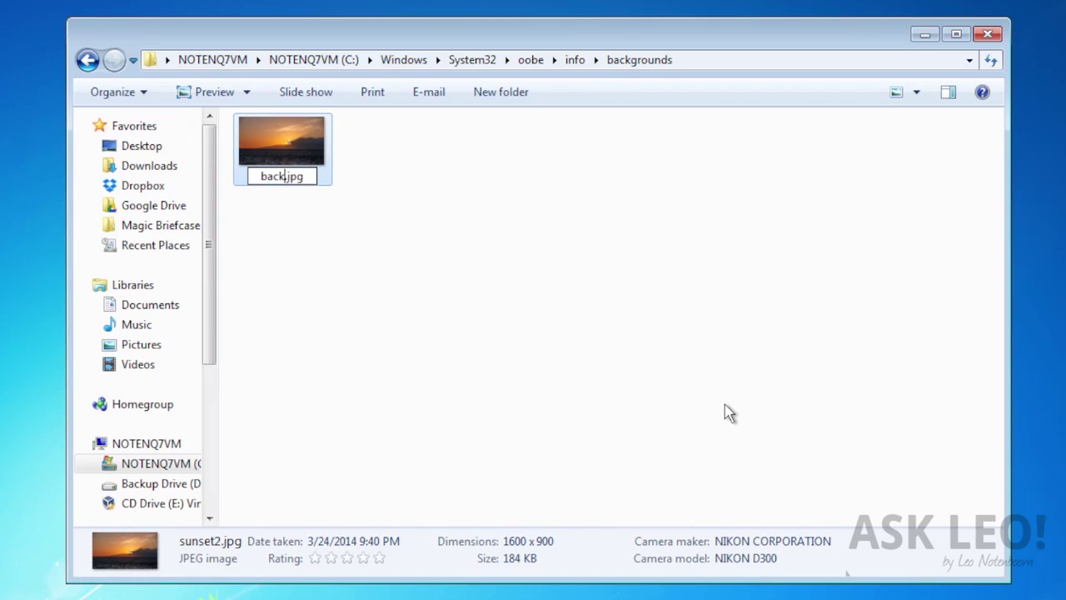
type("ound")
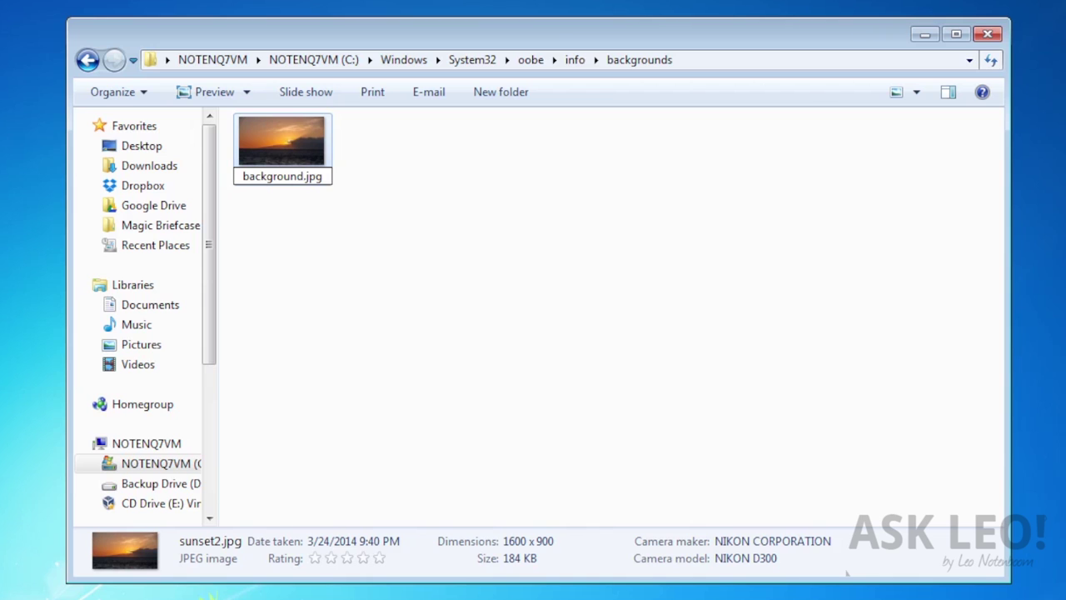
type("Default")
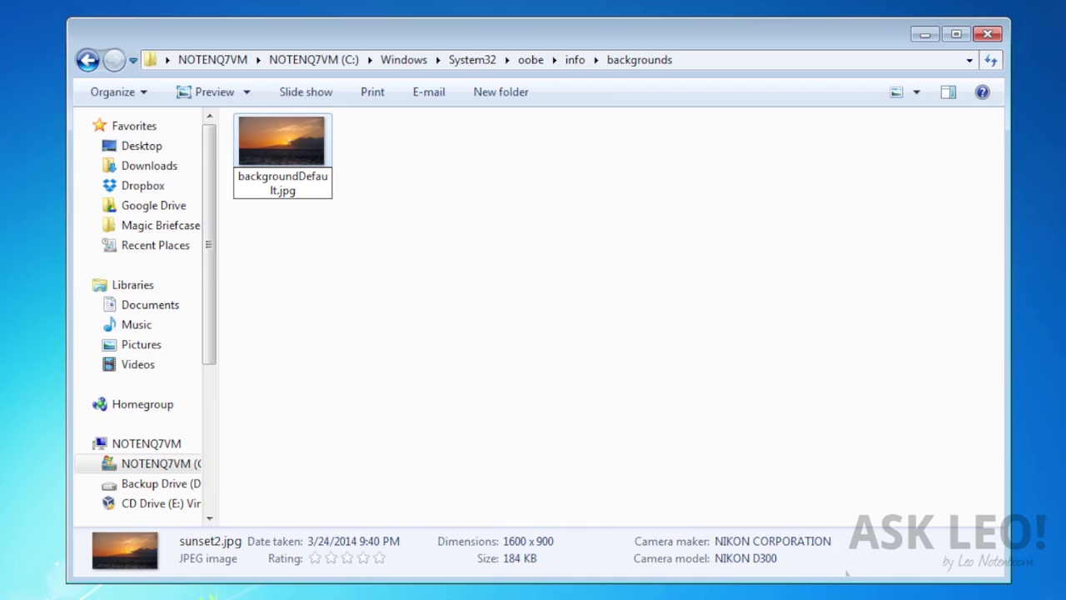
type(".jpg")
key("Delete")
key("Delete")
key("Delete")
key("Delete")
key("Return")
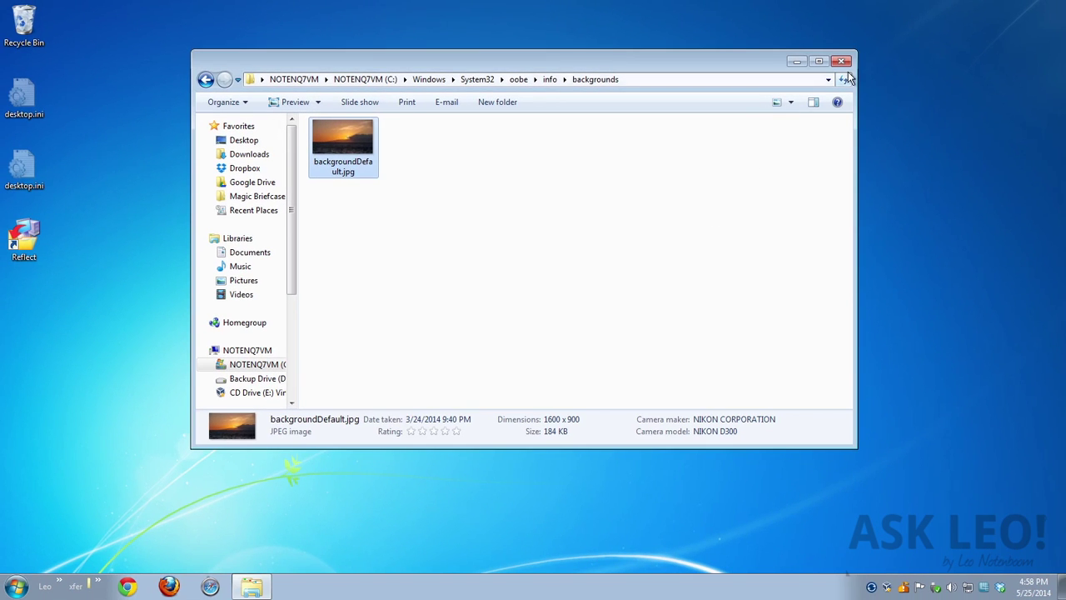
Close the Explorer window and log off from the Start menu's Shut down options
left_click(842, 62)
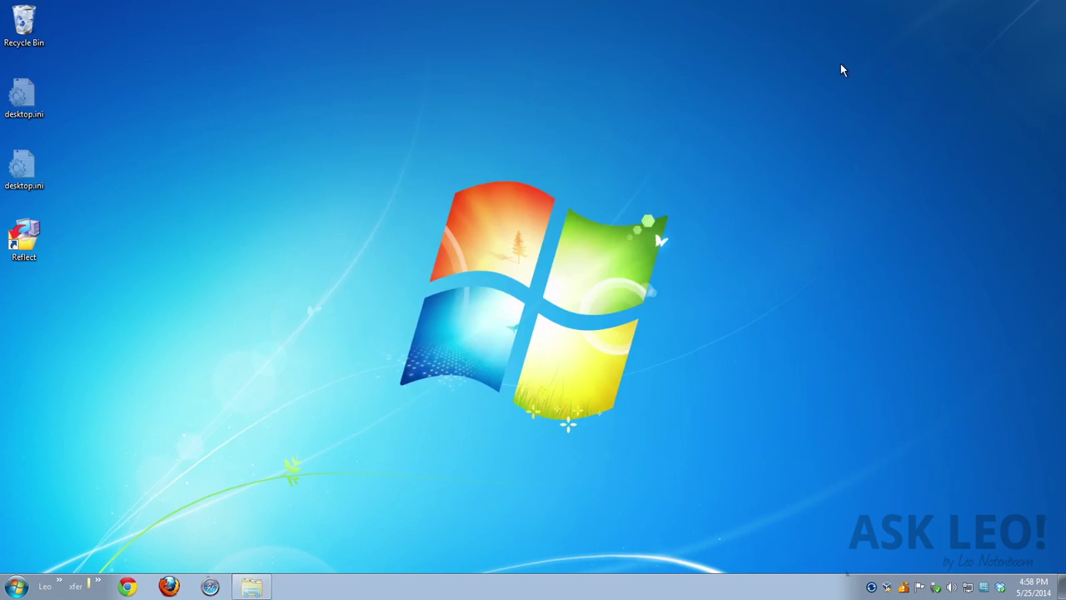
left_click(29, 578)
mouse_move(242, 557)
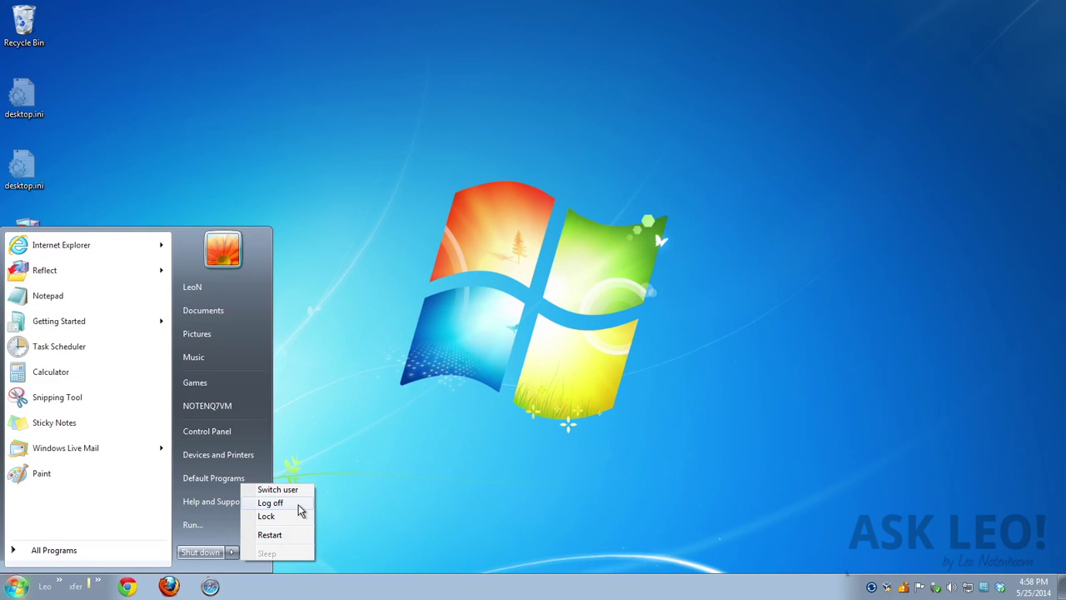
left_click(1004, 455)
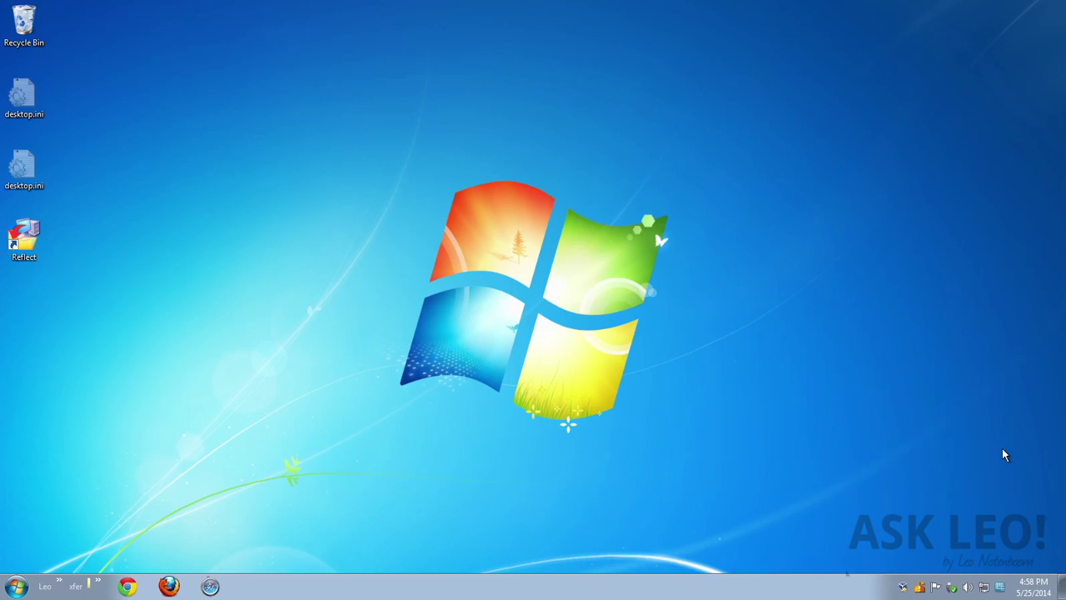